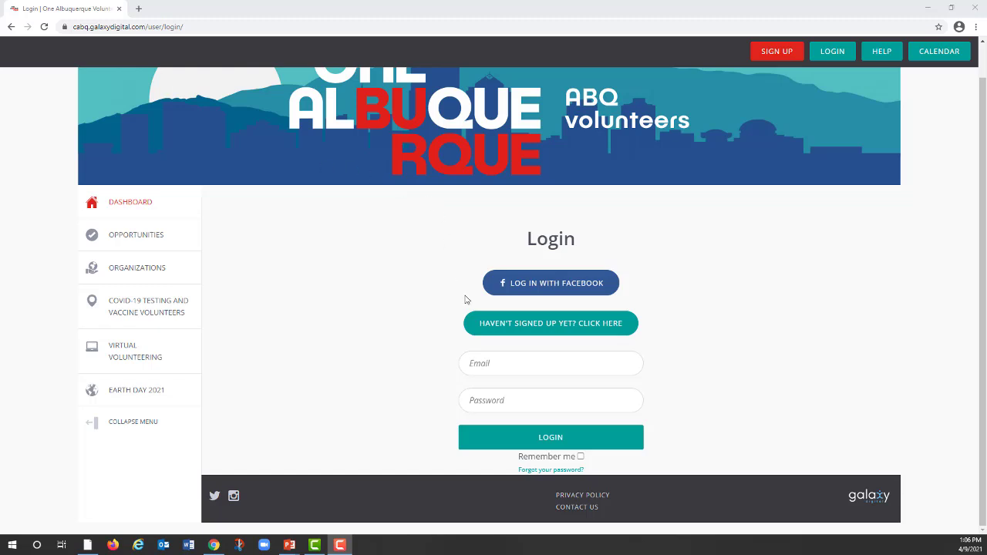
Step: Start a new volunteer sign-up from the 'Haven't signed up yet? Click here' link
{"action": "left_click", "coordinate": [506, 332]}
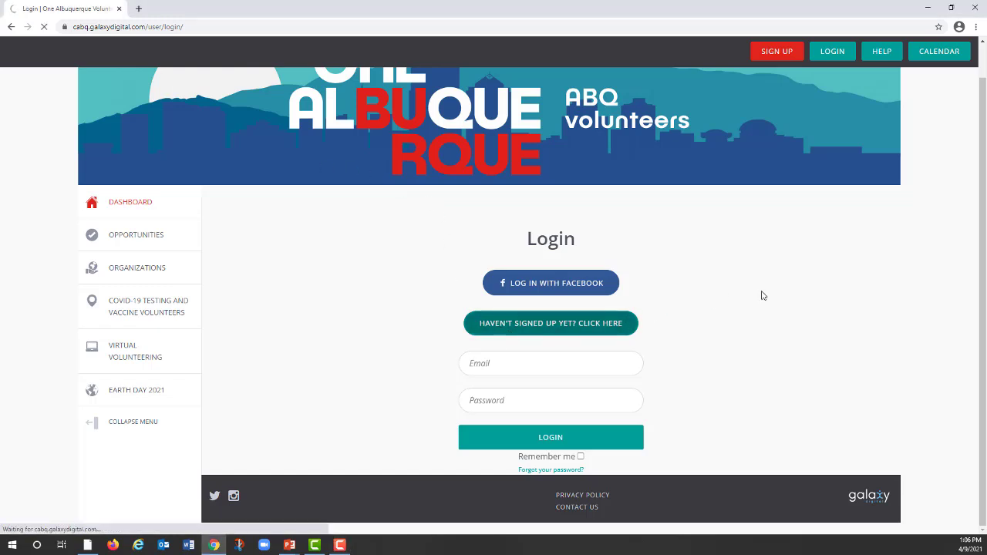
{"action": "scroll", "coordinate": [833, 285], "scroll_direction": "down", "scroll_amount": 2}
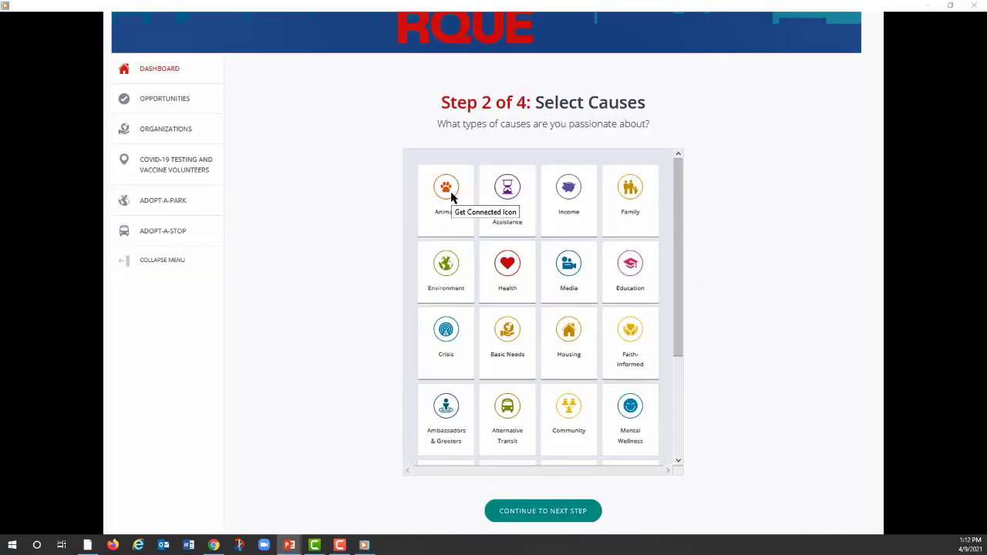
Step: Select Animals, Health, Crisis, Mental Wellness, Employment and Disaster Response as causes
{"action": "left_click", "coordinate": [452, 198]}
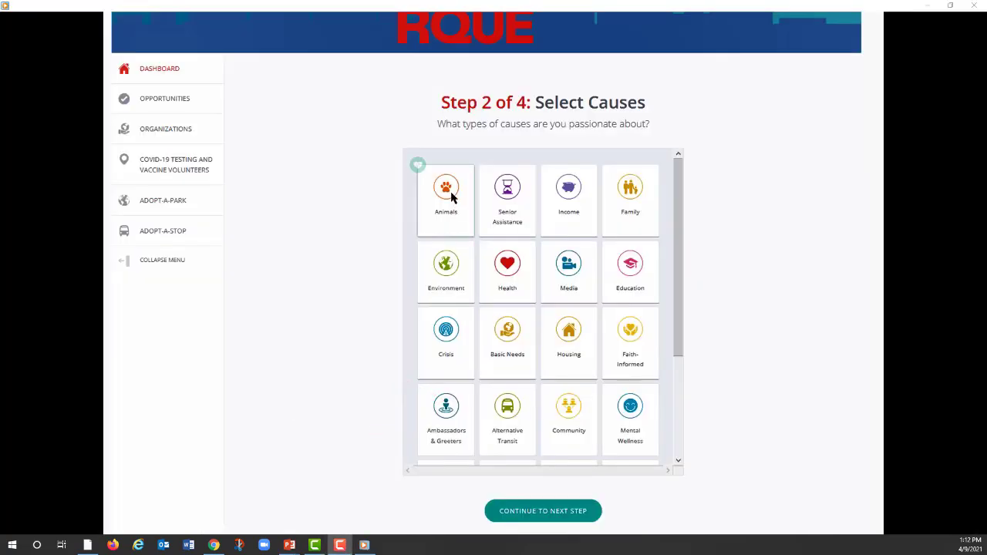
{"action": "left_click", "coordinate": [508, 271]}
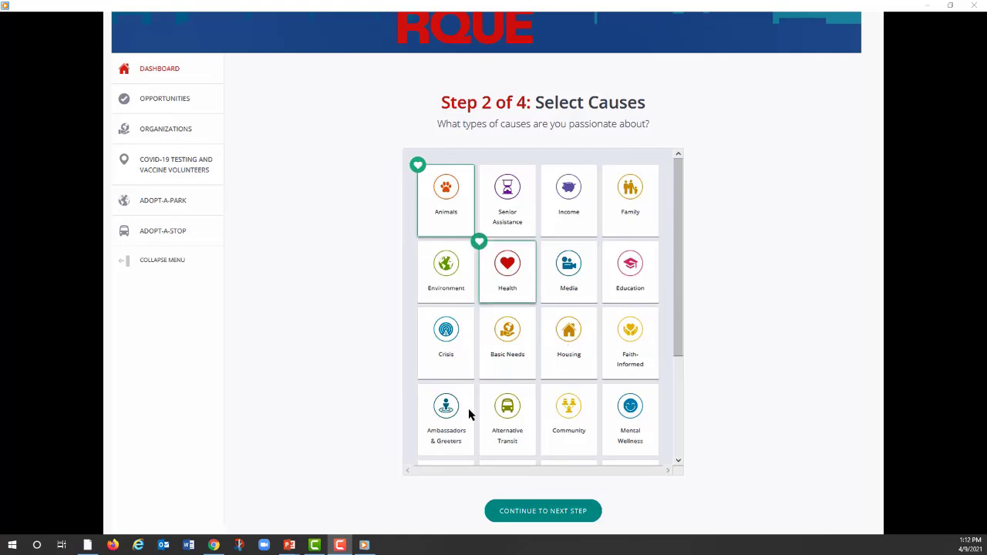
{"action": "left_click", "coordinate": [459, 340]}
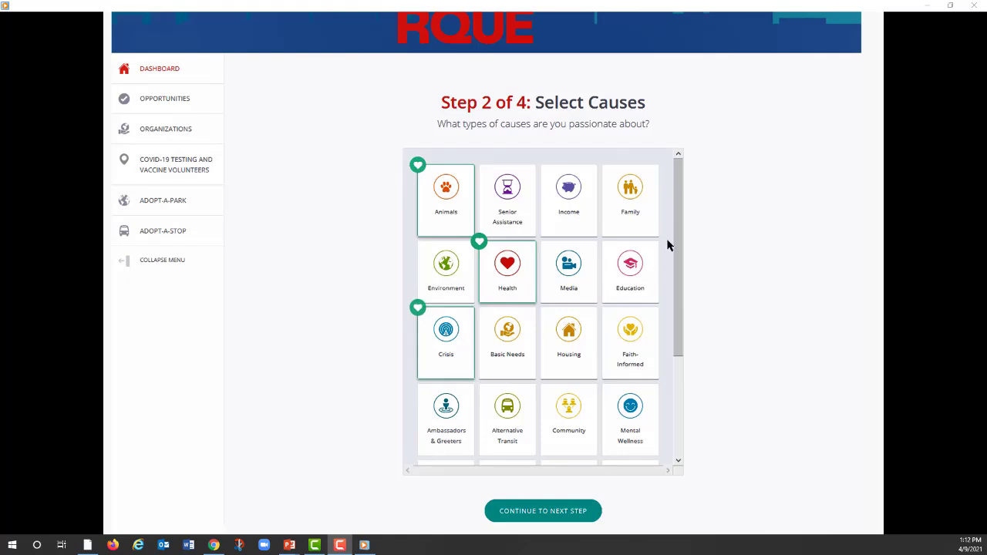
{"action": "left_click", "coordinate": [631, 411]}
{"action": "left_click_drag", "start_coordinate": [679, 248], "coordinate": [683, 361]}
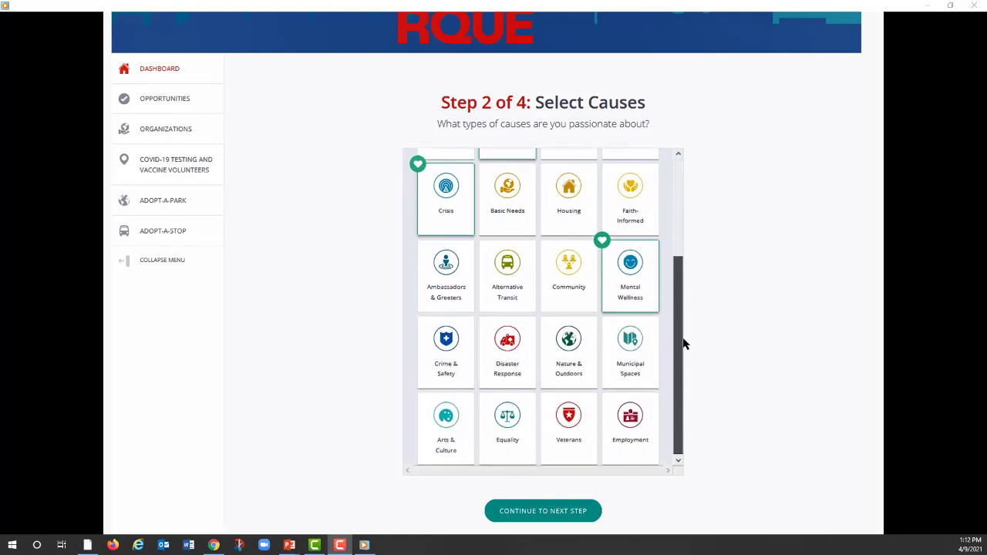
{"action": "left_click", "coordinate": [622, 423]}
{"action": "left_click", "coordinate": [505, 339]}
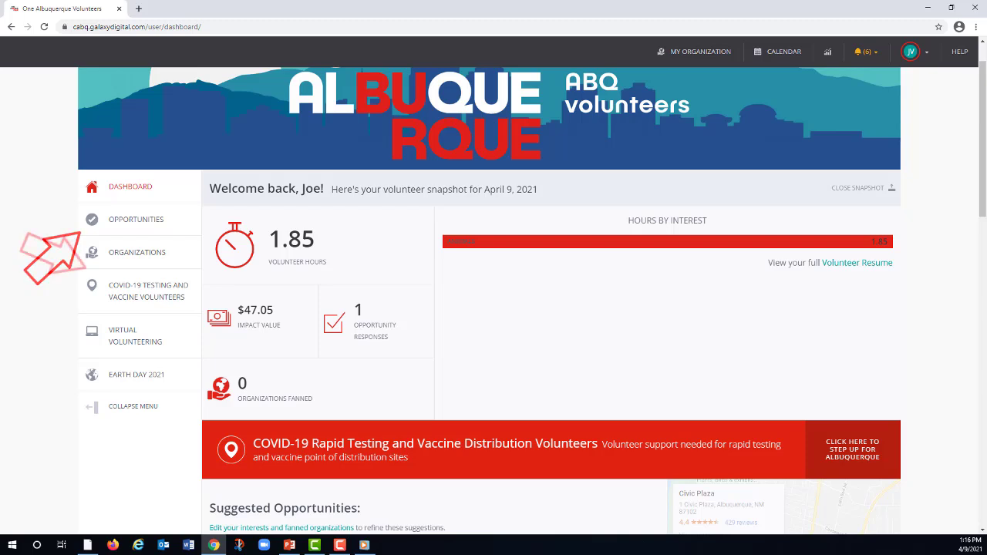
{"action": "scroll", "coordinate": [678, 357], "scroll_direction": "up", "scroll_amount": 1}
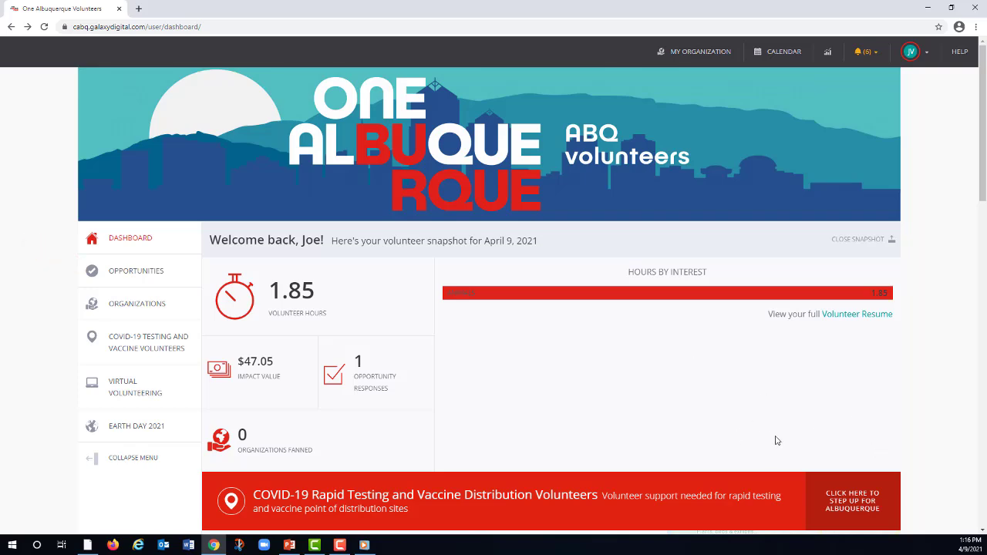
{"action": "scroll", "coordinate": [846, 429], "scroll_direction": "down", "scroll_amount": 1}
{"action": "scroll", "coordinate": [845, 429], "scroll_direction": "down", "scroll_amount": 2}
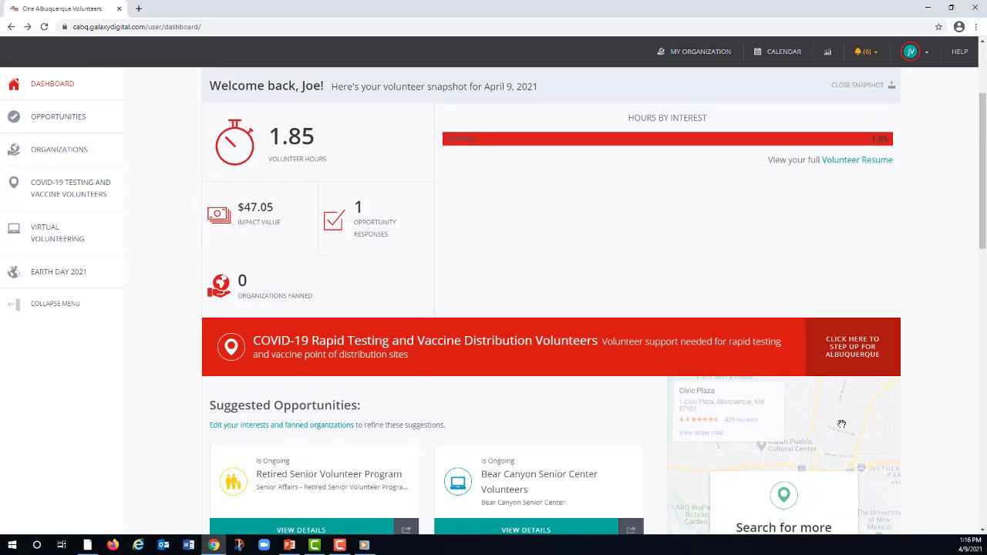
{"action": "scroll", "coordinate": [841, 424], "scroll_direction": "down", "scroll_amount": 2}
{"action": "scroll", "coordinate": [841, 424], "scroll_direction": "down", "scroll_amount": 2}
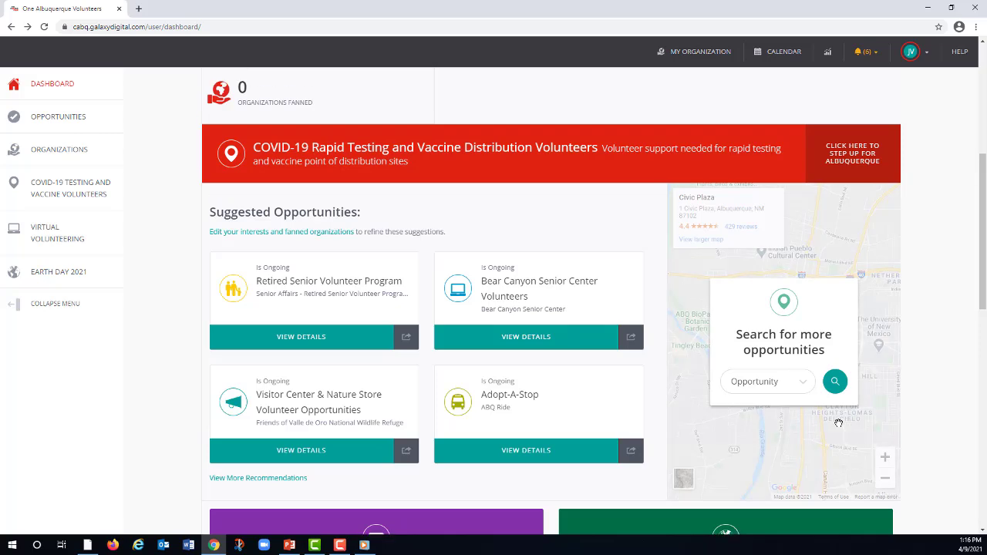
{"action": "scroll", "coordinate": [824, 401], "scroll_direction": "up", "scroll_amount": 5}
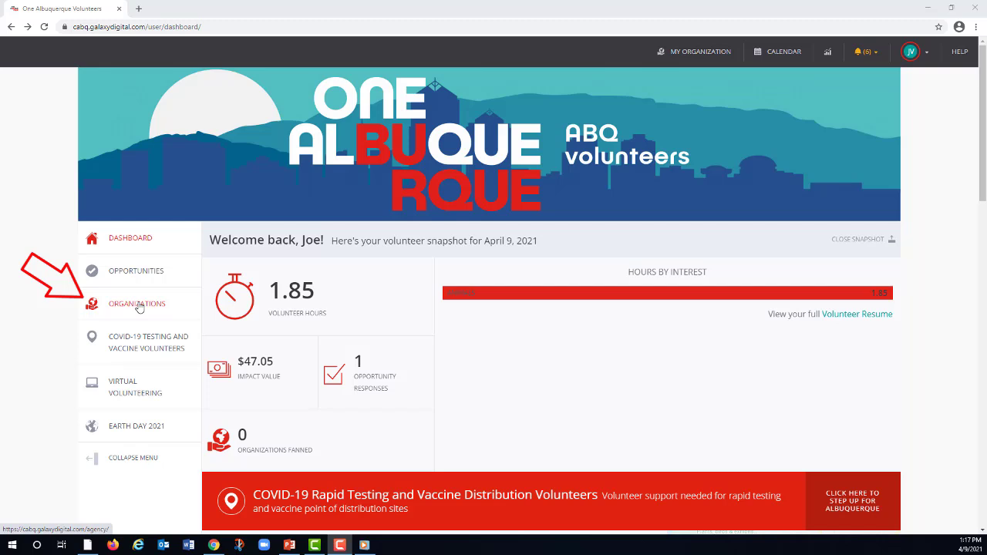
Step: Open the ABQ Ride card from the Organizations directory
{"action": "left_click", "coordinate": [138, 305]}
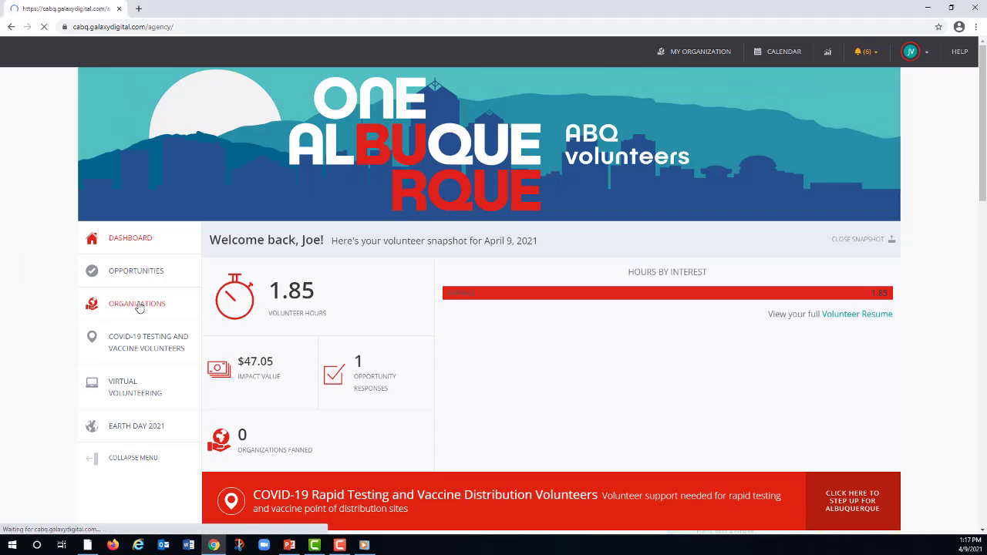
{"action": "scroll", "coordinate": [908, 432], "scroll_direction": "down", "scroll_amount": 3}
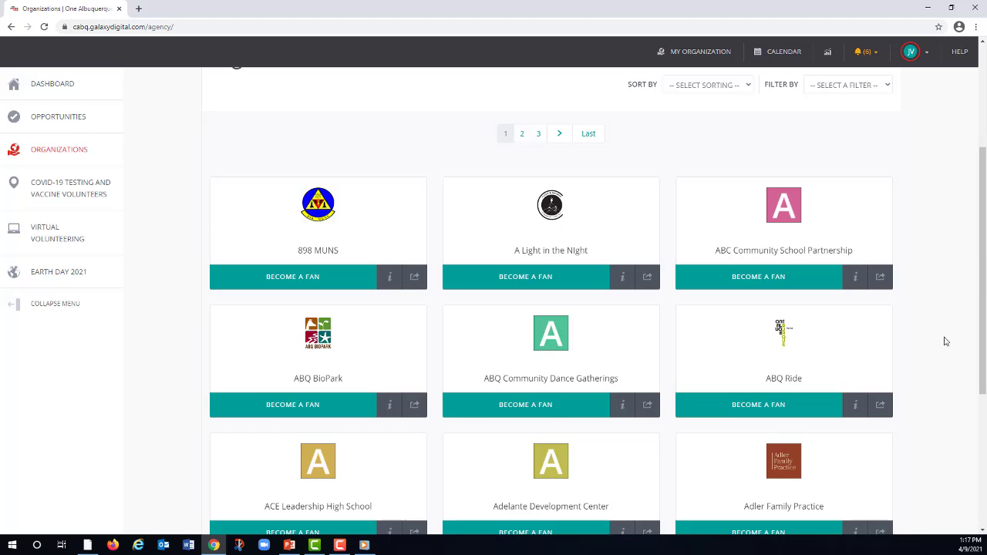
{"action": "left_click", "coordinate": [797, 348]}
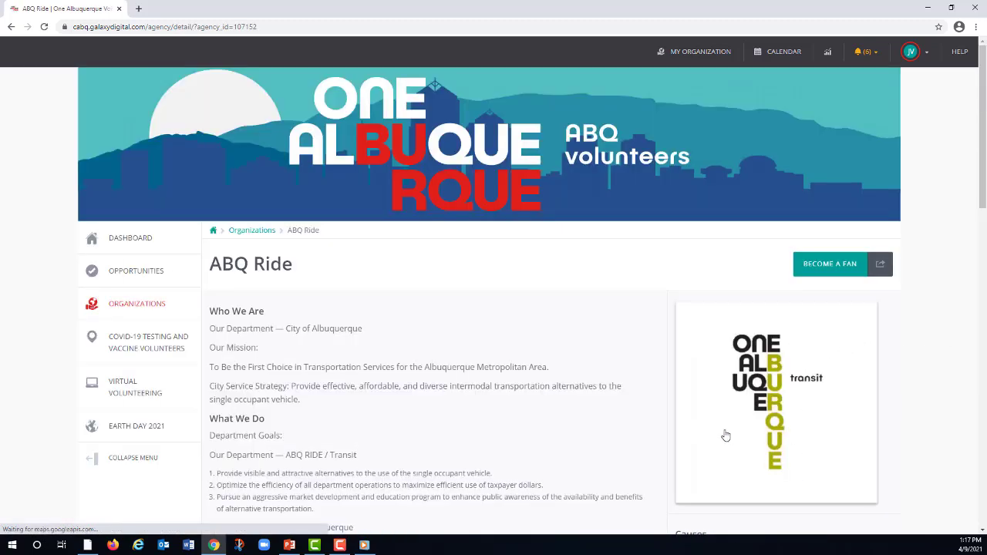
Step: Scroll through the ABQ Ride page's mission, goals and fan option
{"action": "scroll", "coordinate": [652, 396], "scroll_direction": "down", "scroll_amount": 3}
{"action": "scroll", "coordinate": [652, 396], "scroll_direction": "down", "scroll_amount": 1}
{"action": "scroll", "coordinate": [654, 394], "scroll_direction": "down", "scroll_amount": 1}
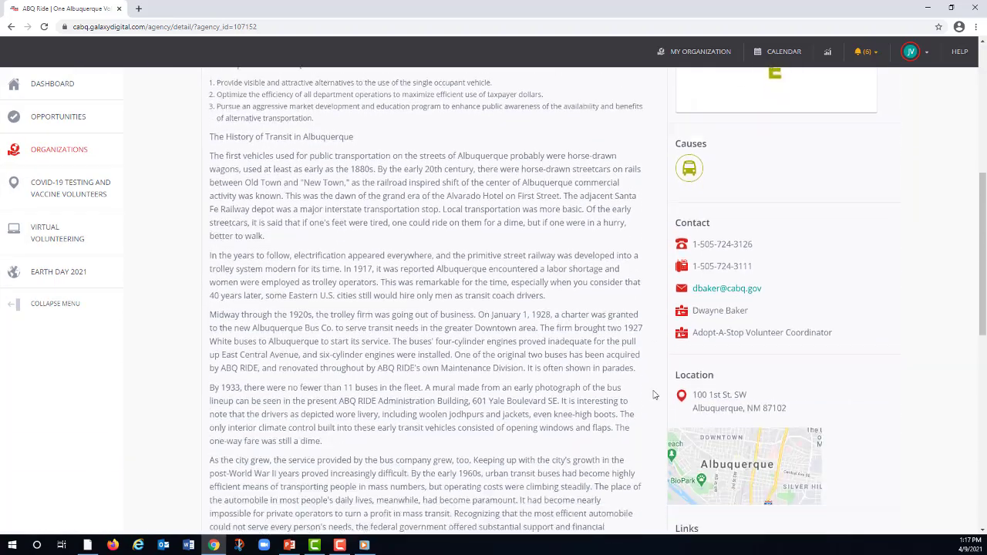
{"action": "scroll", "coordinate": [654, 394], "scroll_direction": "down", "scroll_amount": 3}
{"action": "scroll", "coordinate": [652, 395], "scroll_direction": "down", "scroll_amount": 4}
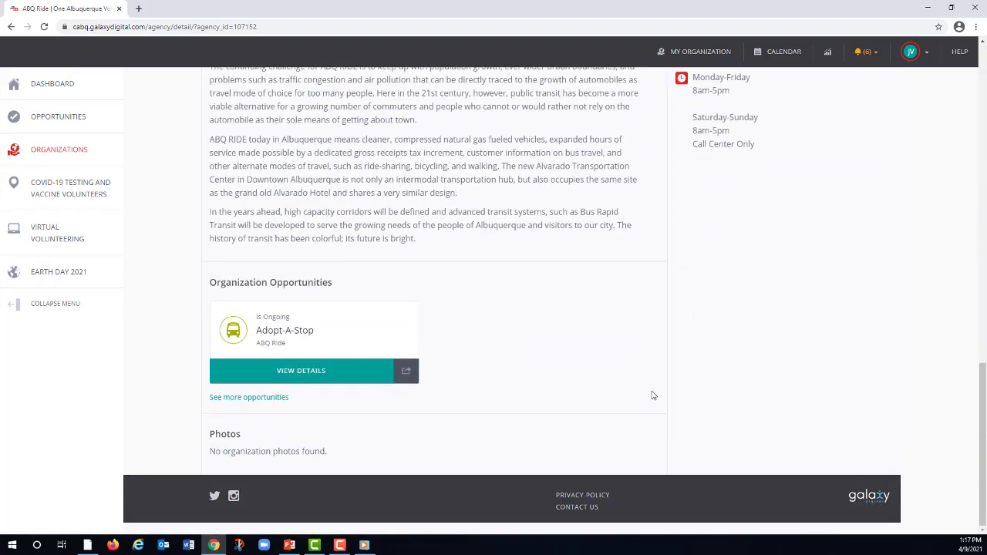
{"action": "scroll", "coordinate": [652, 396], "scroll_direction": "up", "scroll_amount": 4}
{"action": "scroll", "coordinate": [651, 396], "scroll_direction": "down", "scroll_amount": 1}
{"action": "scroll", "coordinate": [650, 395], "scroll_direction": "down", "scroll_amount": 3}
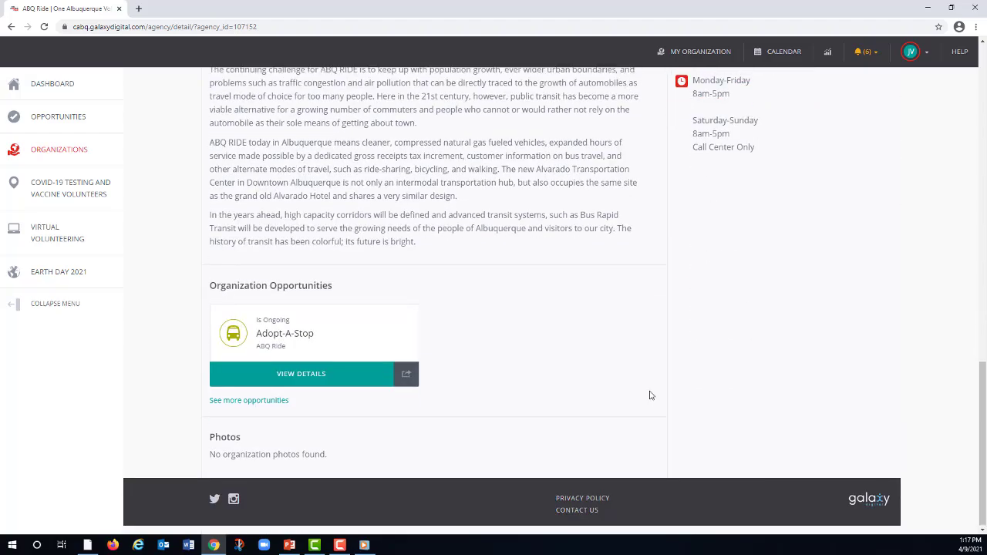
{"action": "scroll", "coordinate": [650, 395], "scroll_direction": "up", "scroll_amount": 4}
{"action": "scroll", "coordinate": [650, 396], "scroll_direction": "up", "scroll_amount": 5}
{"action": "scroll", "coordinate": [650, 396], "scroll_direction": "up", "scroll_amount": 4}
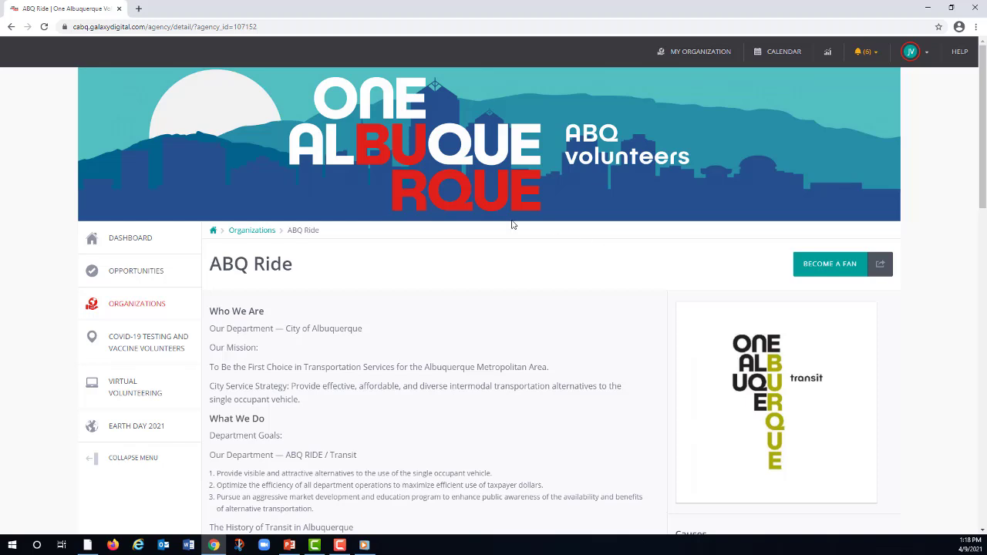
Step: Go back to the Dashboard and show the JV avatar's profile options
{"action": "left_click", "coordinate": [136, 244]}
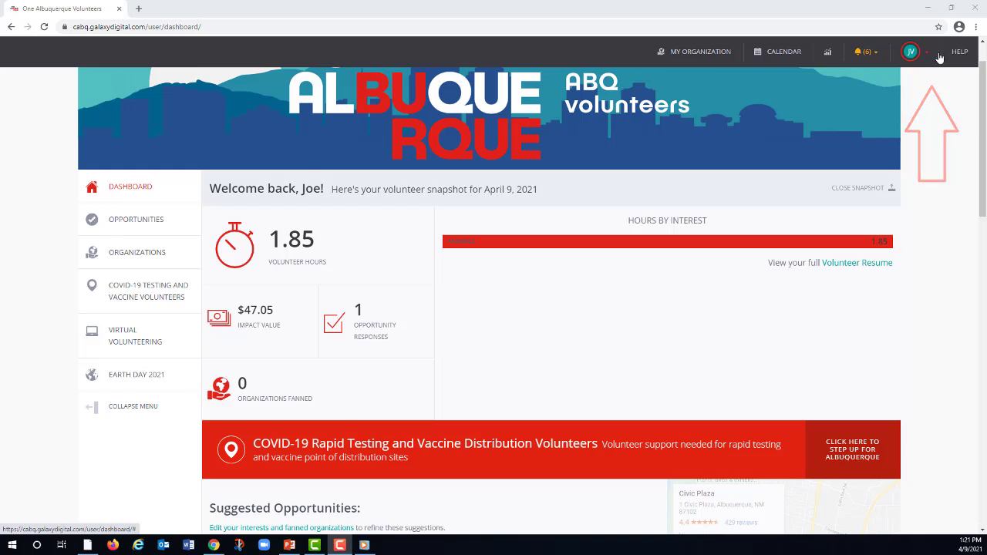
{"action": "left_click", "coordinate": [932, 55]}
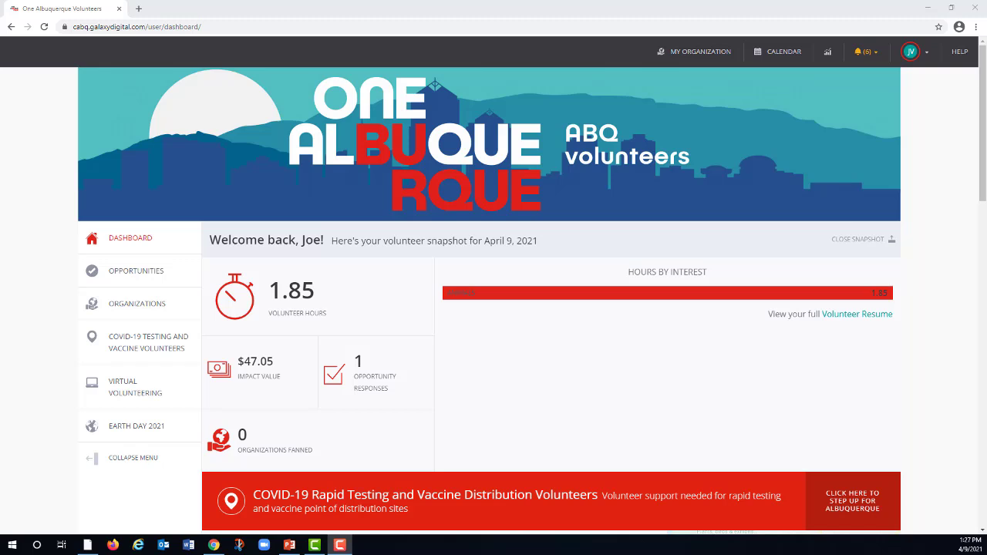
Step: Open the Demo Event details from Opportunities, bringing up Submit Qualifications
{"action": "left_click", "coordinate": [121, 274]}
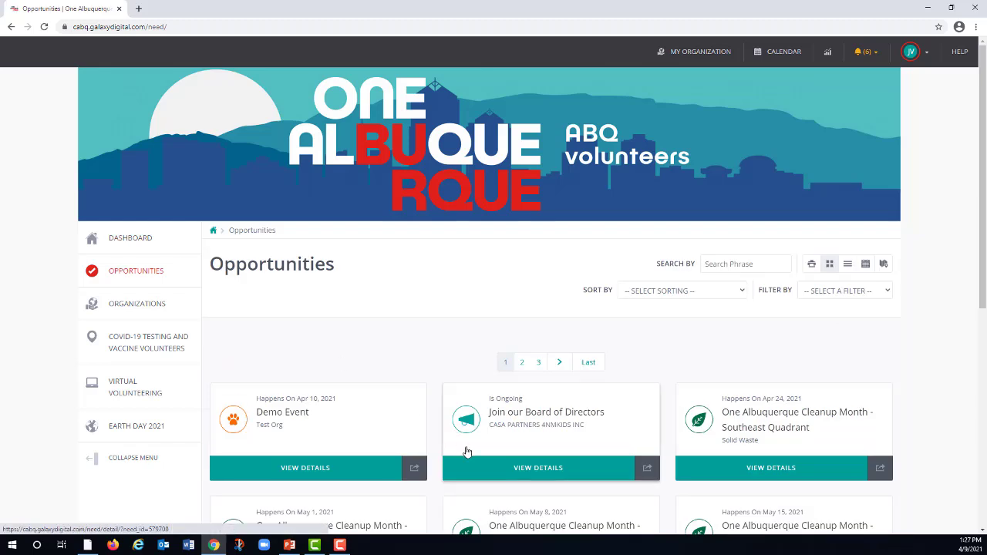
{"action": "left_click", "coordinate": [305, 472]}
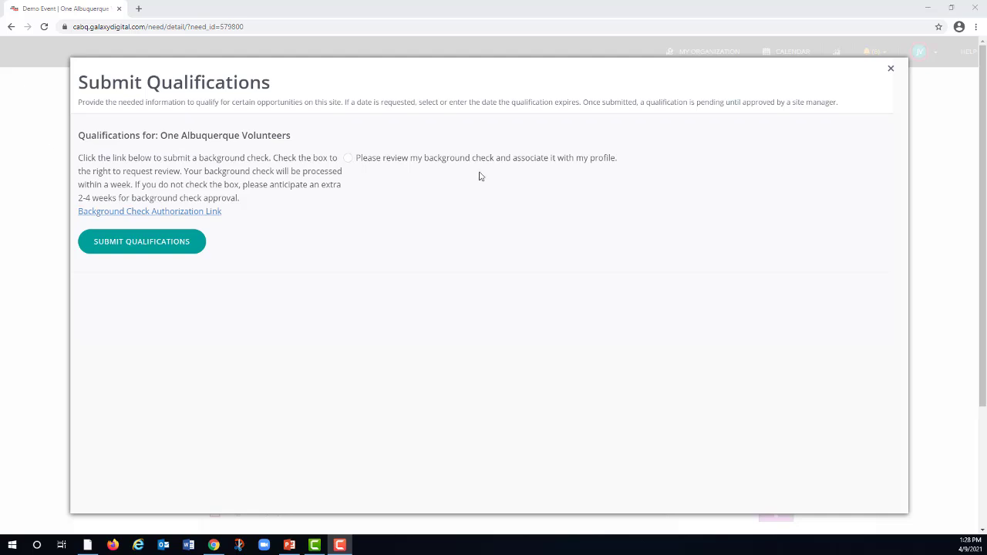
Step: Close the Submit Qualifications form without submitting it
{"action": "left_click", "coordinate": [890, 69]}
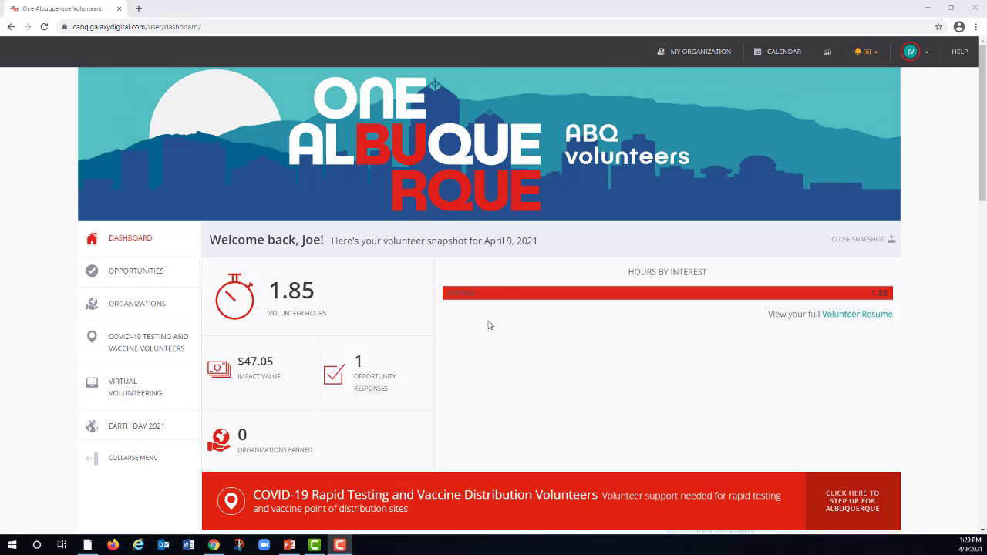
Step: Unregister from Test Event via Opportunity Responses and confirm with Yes
{"action": "left_click", "coordinate": [358, 383]}
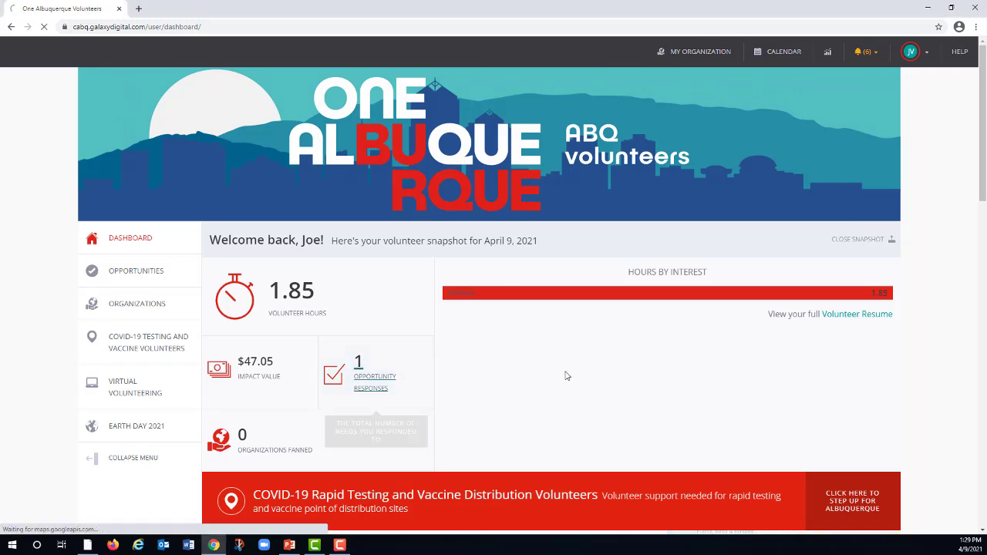
{"action": "scroll", "coordinate": [668, 373], "scroll_direction": "down", "scroll_amount": 2}
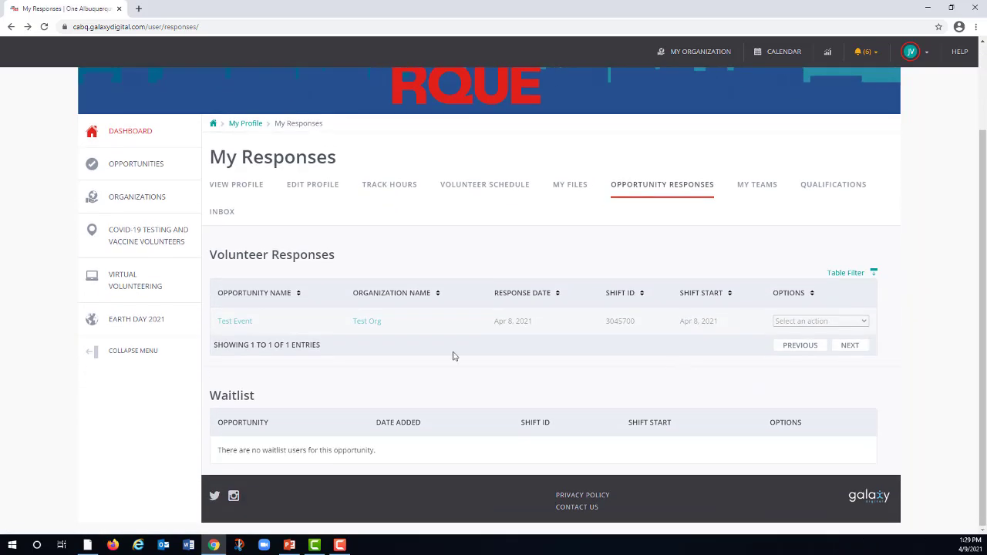
{"action": "left_click", "coordinate": [860, 324]}
{"action": "left_click", "coordinate": [801, 363]}
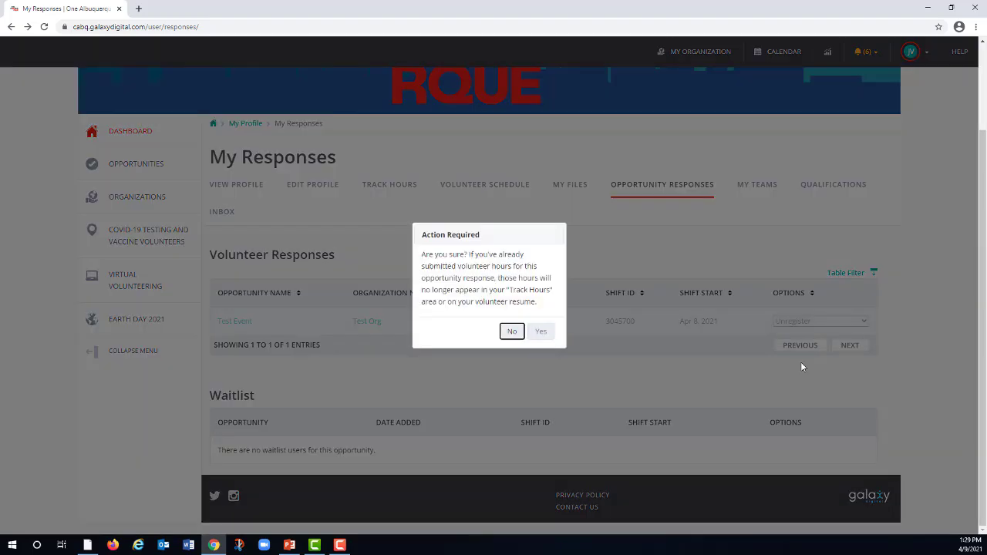
{"action": "left_click", "coordinate": [545, 332]}
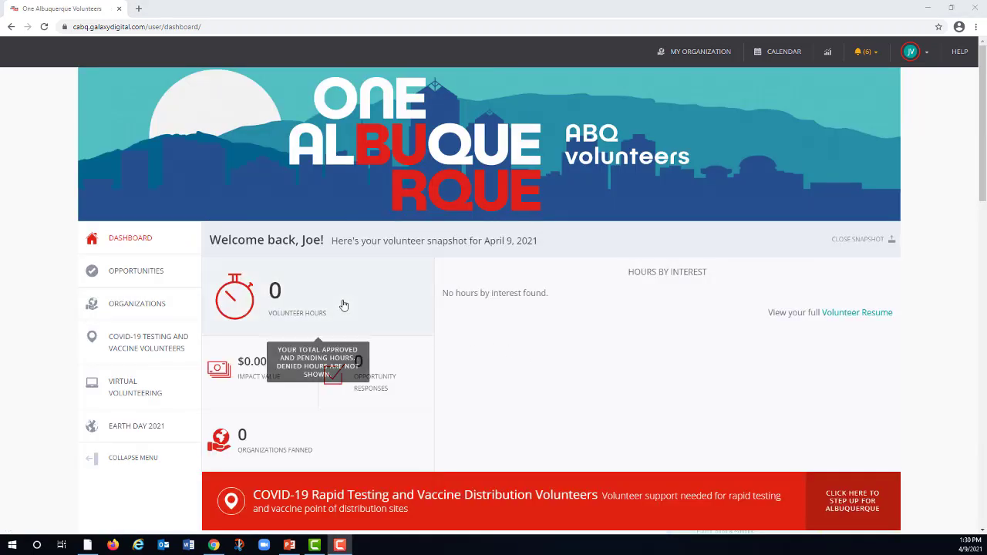
{"action": "left_click", "coordinate": [240, 297]}
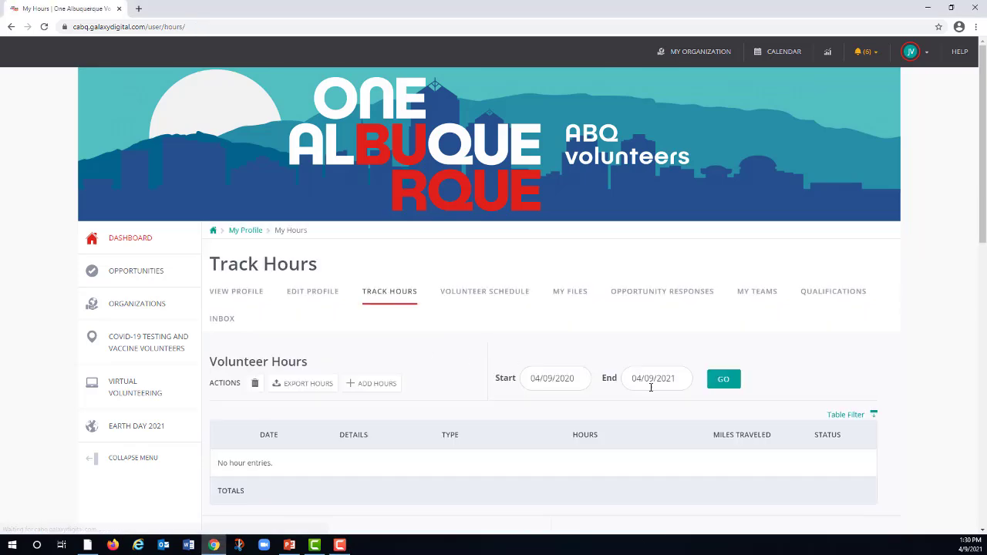
{"action": "scroll", "coordinate": [652, 390], "scroll_direction": "down", "scroll_amount": 2}
{"action": "scroll", "coordinate": [655, 395], "scroll_direction": "down", "scroll_amount": 2}
{"action": "scroll", "coordinate": [659, 399], "scroll_direction": "down", "scroll_amount": 1}
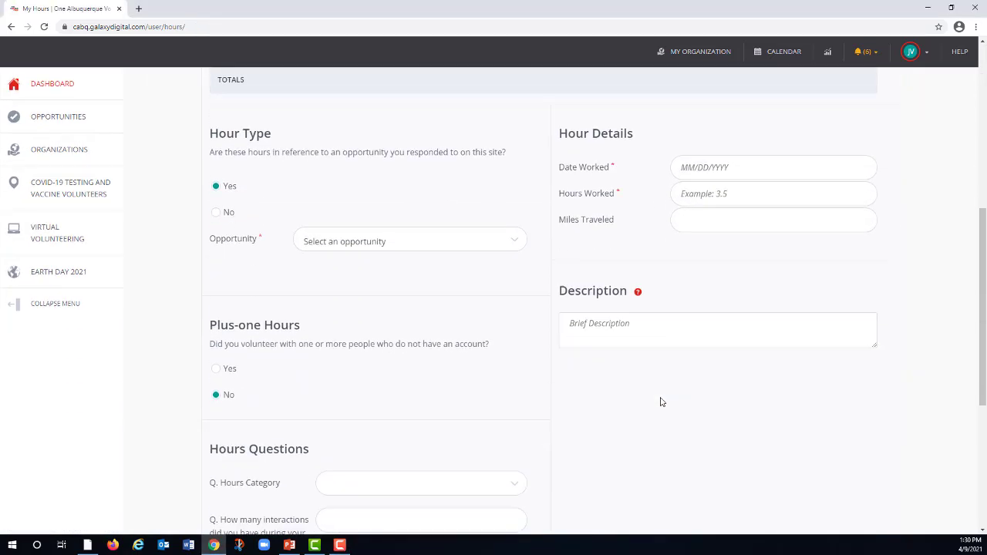
{"action": "scroll", "coordinate": [660, 402], "scroll_direction": "down", "scroll_amount": 1}
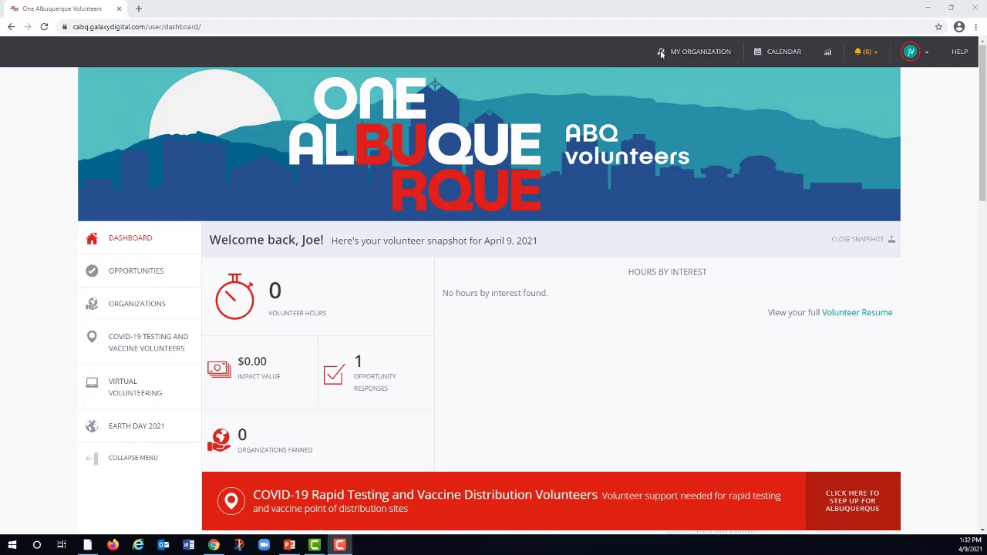
{"action": "left_click", "coordinate": [928, 56]}
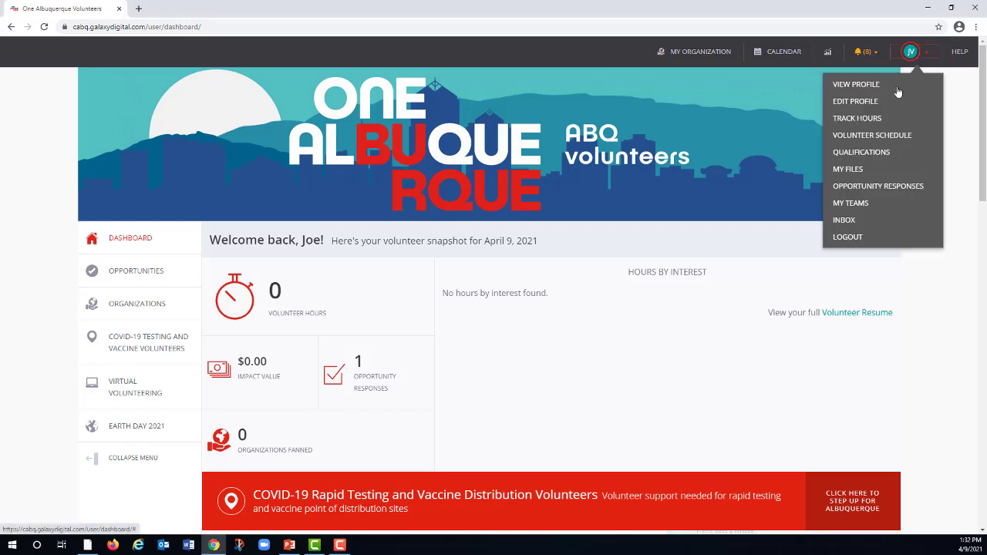
{"action": "left_click", "coordinate": [867, 108]}
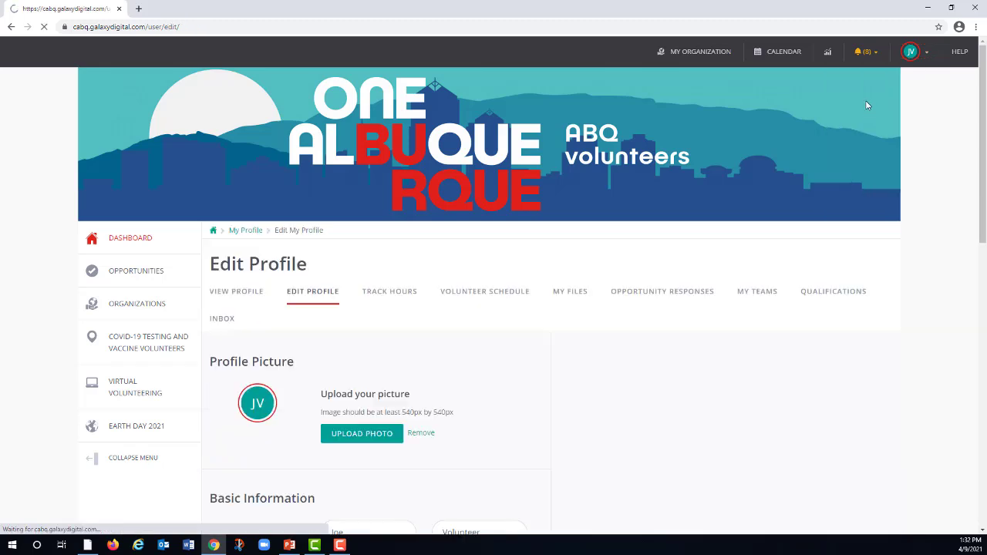
{"action": "scroll", "coordinate": [803, 304], "scroll_direction": "down", "scroll_amount": 2}
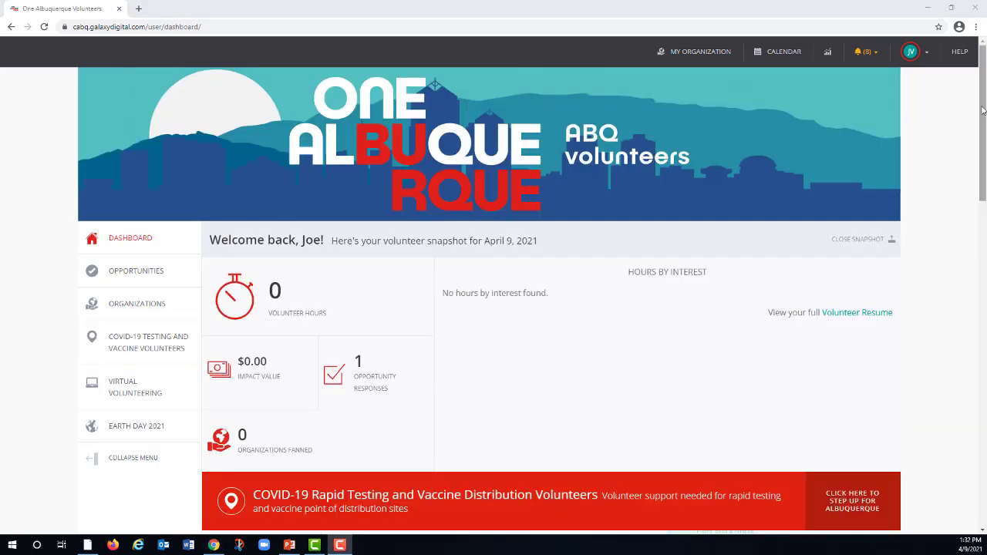
{"action": "left_click", "coordinate": [928, 53]}
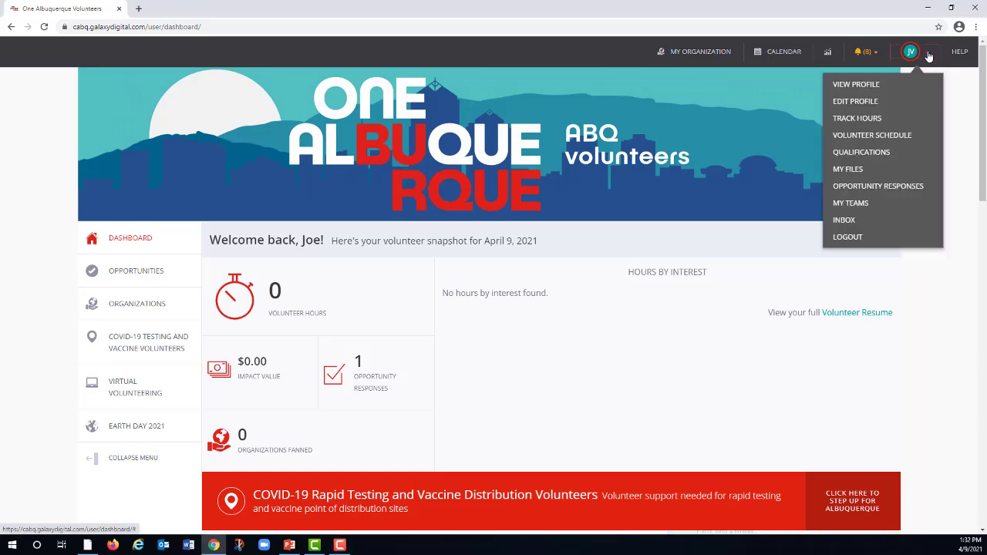
{"action": "left_click", "coordinate": [857, 152]}
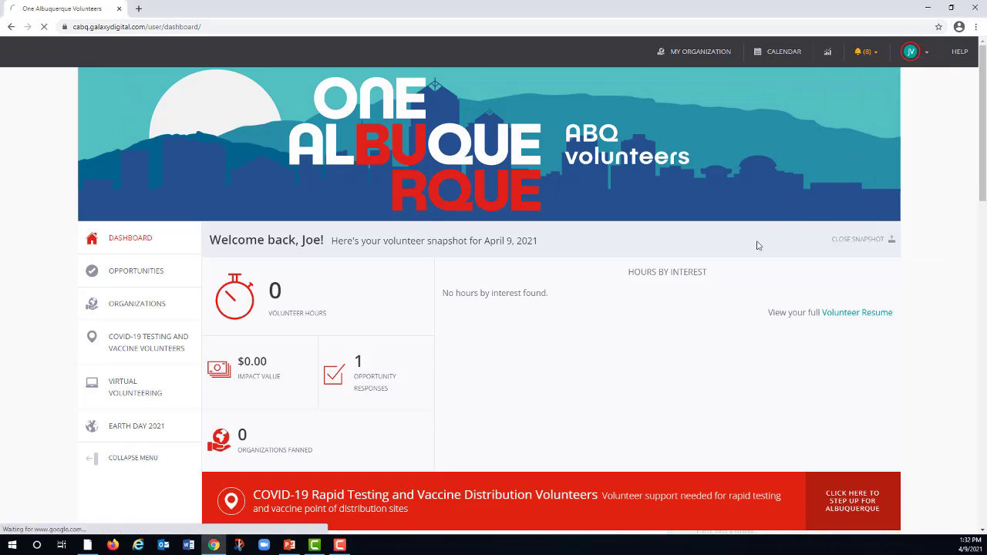
{"action": "scroll", "coordinate": [740, 274], "scroll_direction": "down", "scroll_amount": 3}
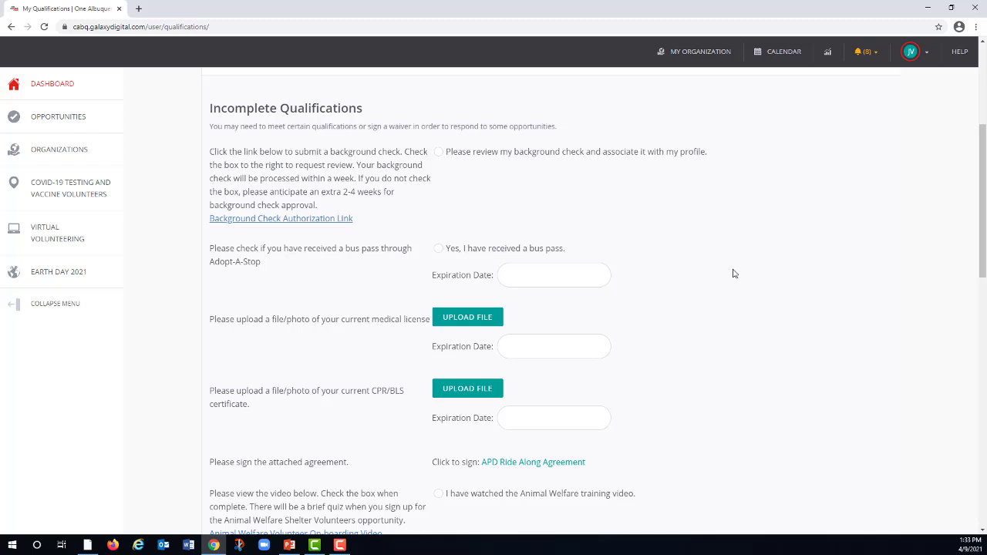
{"action": "left_click", "coordinate": [16, 83]}
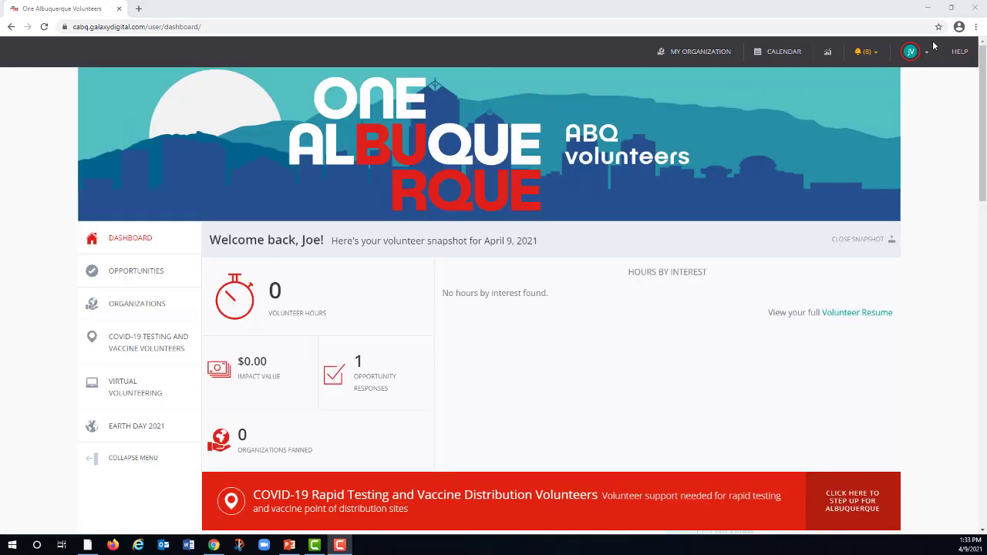
Step: Open the Inbox from the avatar menu and scroll to the Messages table
{"action": "left_click", "coordinate": [942, 39]}
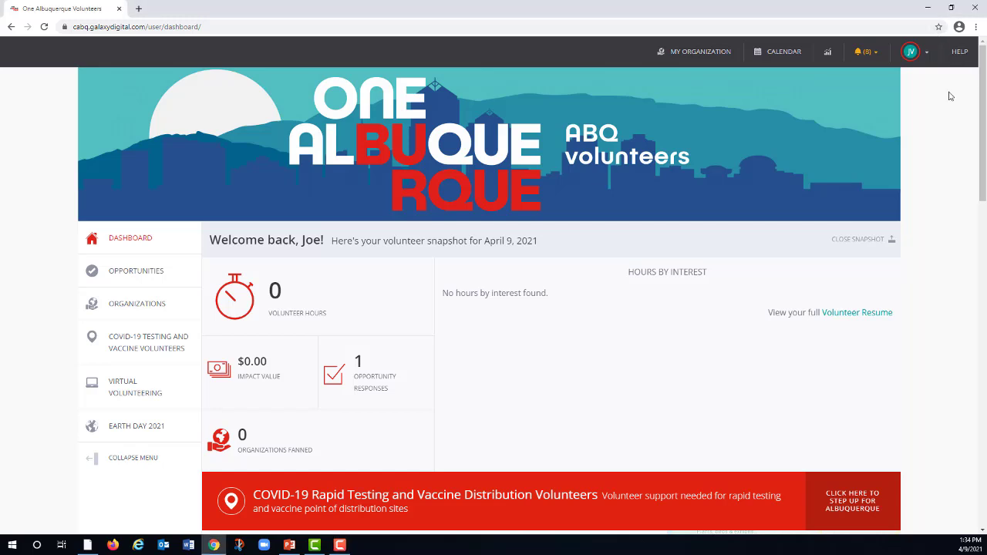
{"action": "left_click", "coordinate": [930, 54]}
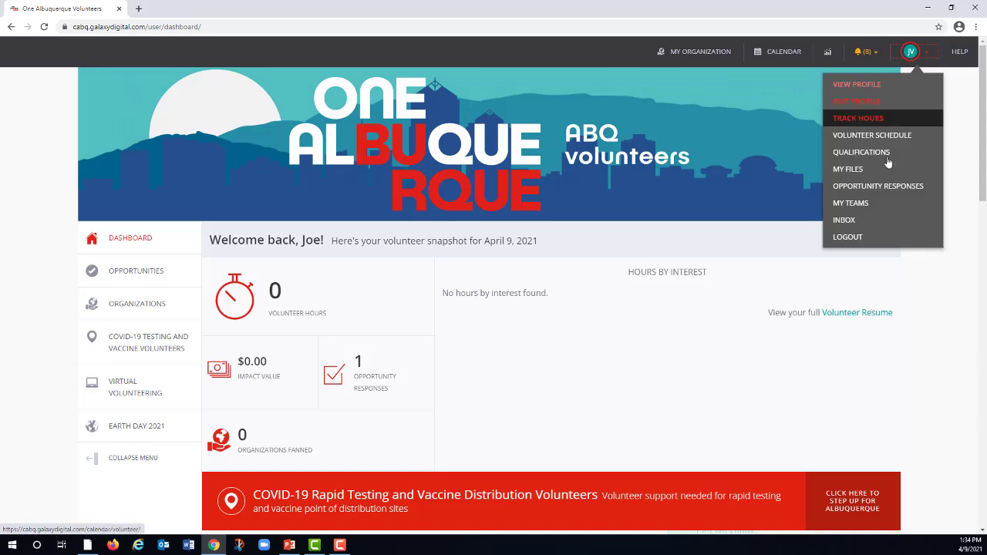
{"action": "left_click", "coordinate": [855, 220]}
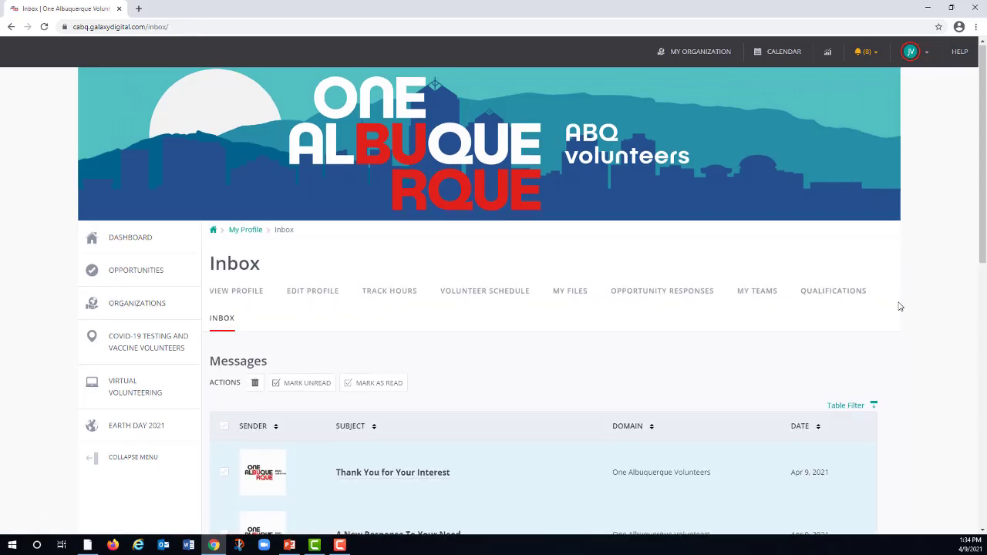
{"action": "scroll", "coordinate": [897, 307], "scroll_direction": "down", "scroll_amount": 3}
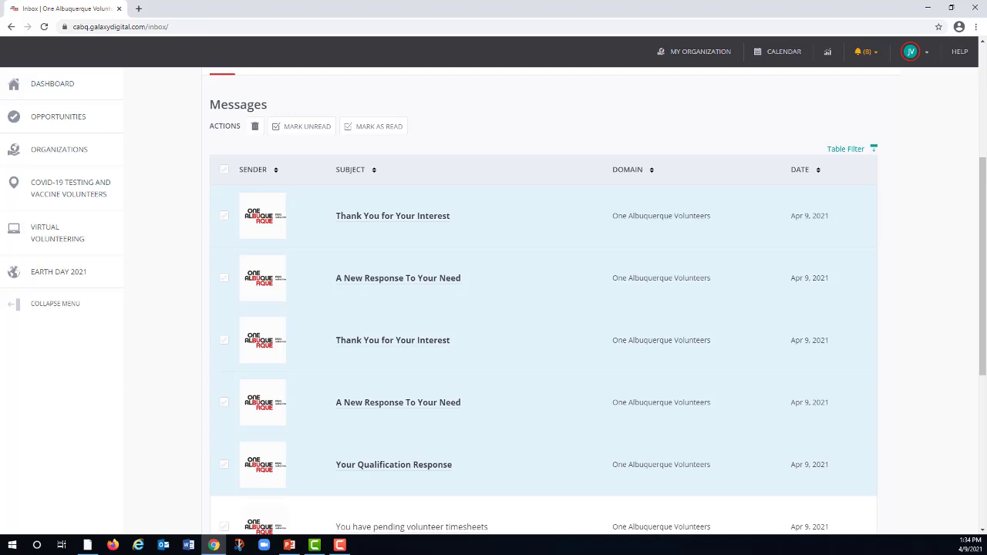
{"action": "left_click", "coordinate": [386, 342]}
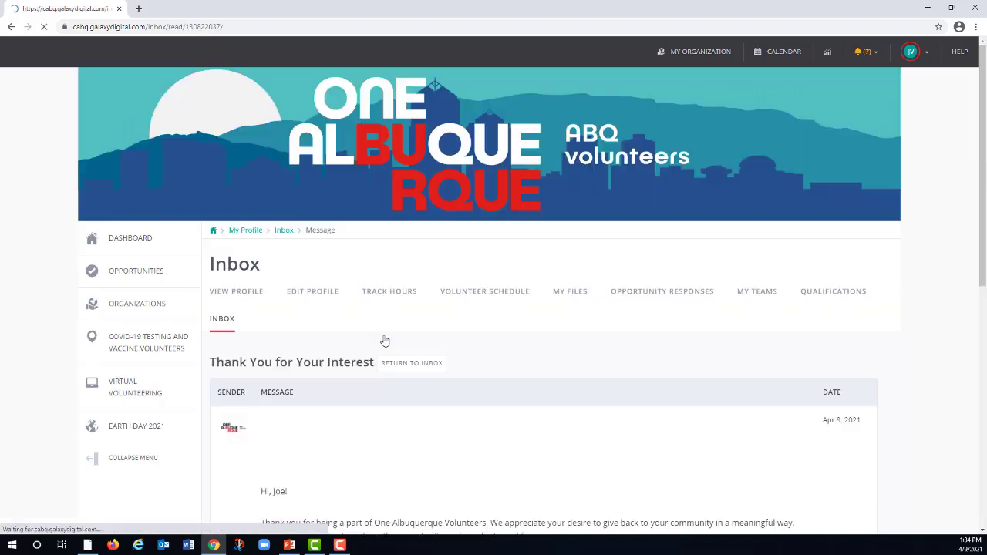
{"action": "scroll", "coordinate": [465, 334], "scroll_direction": "down", "scroll_amount": 2}
{"action": "scroll", "coordinate": [465, 335], "scroll_direction": "down", "scroll_amount": 2}
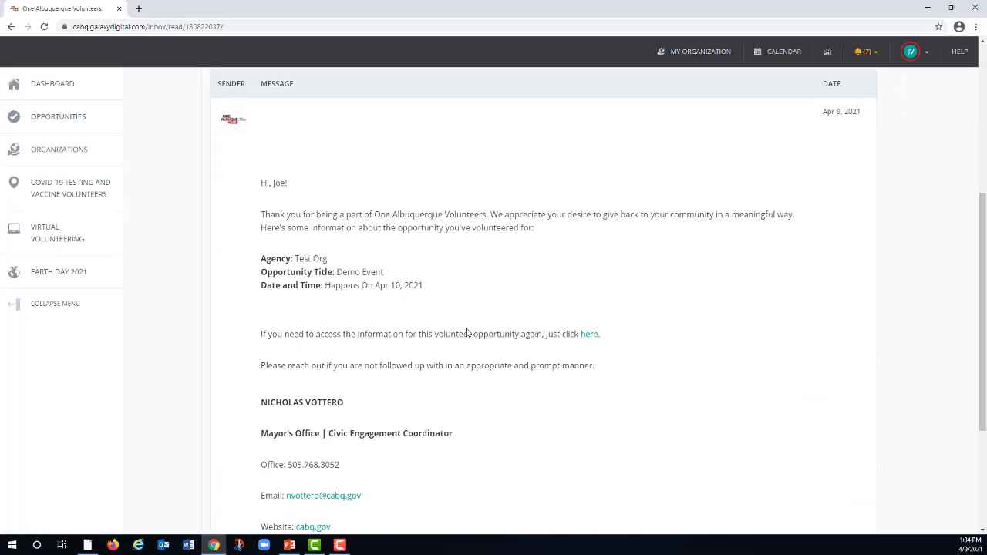